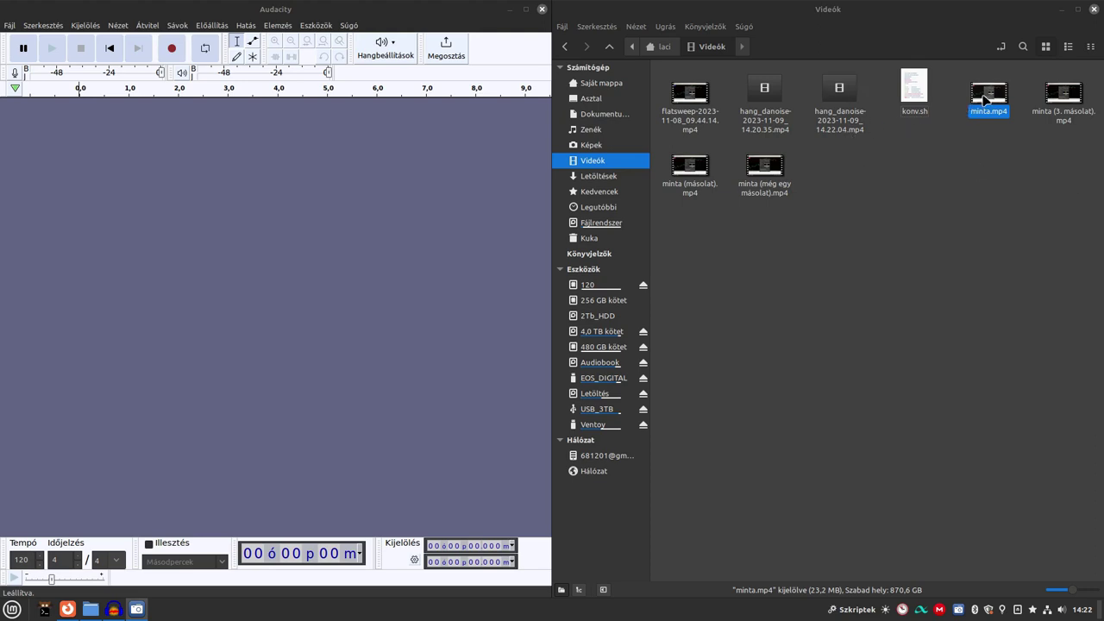
# - Import minta.mp4 from the Videók folder into Audacity as a new audio track and maximize the editor window
pyautogui.moveTo(988, 102); pyautogui.dragTo(225, 285)
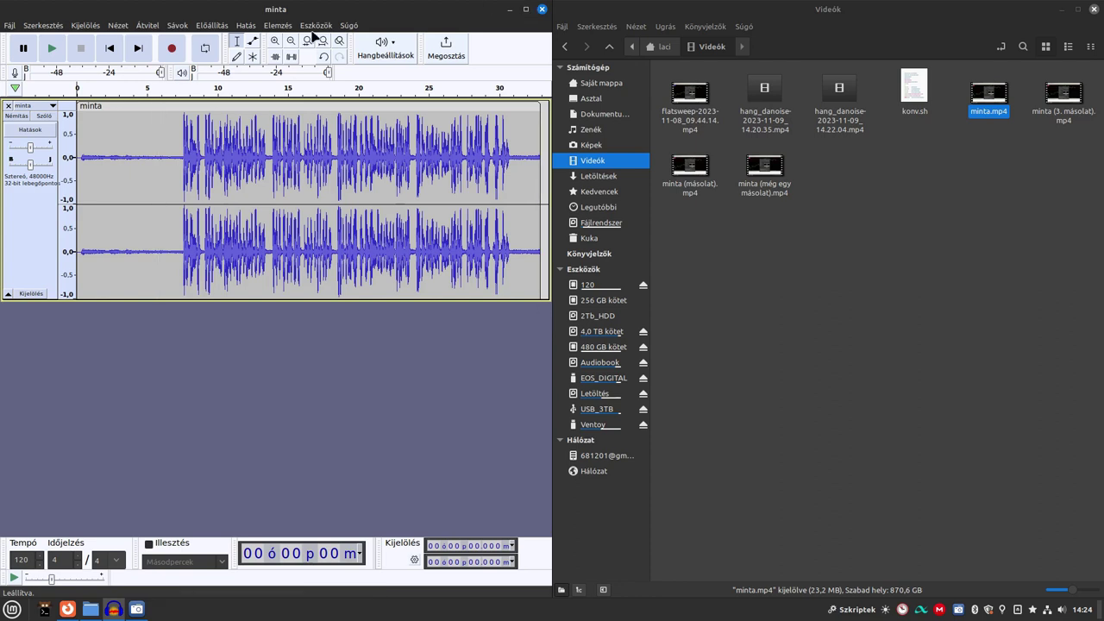
pyautogui.doubleClick(336, 10)
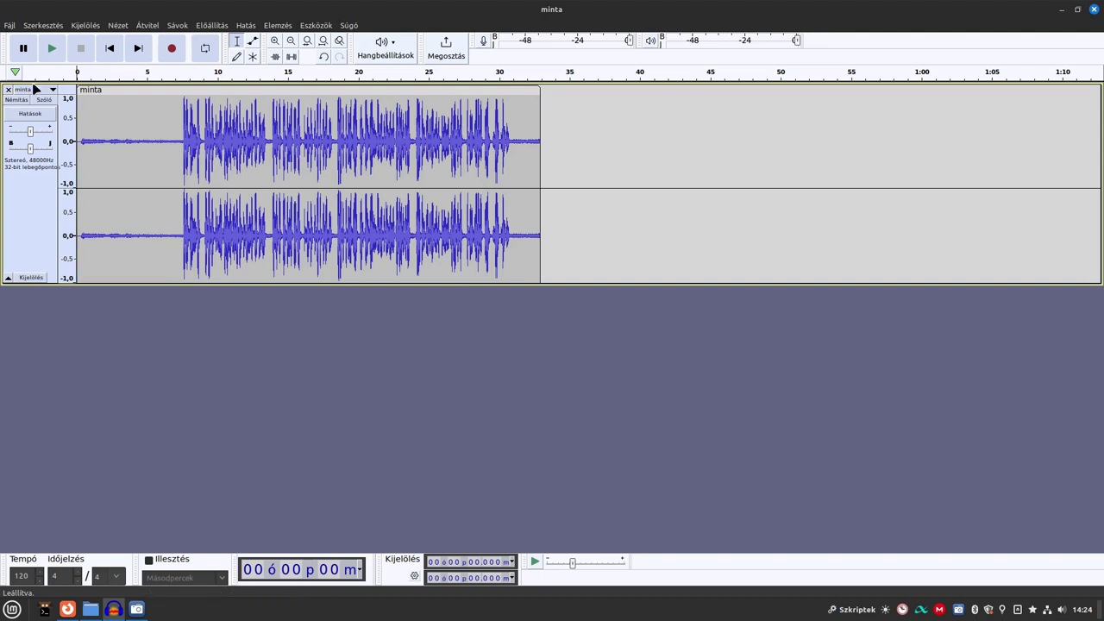
# - Create a noise profile from the quiet opening of the minta track, from 0 to about 7.3 s
pyautogui.moveTo(180, 145); pyautogui.dragTo(25, 143)
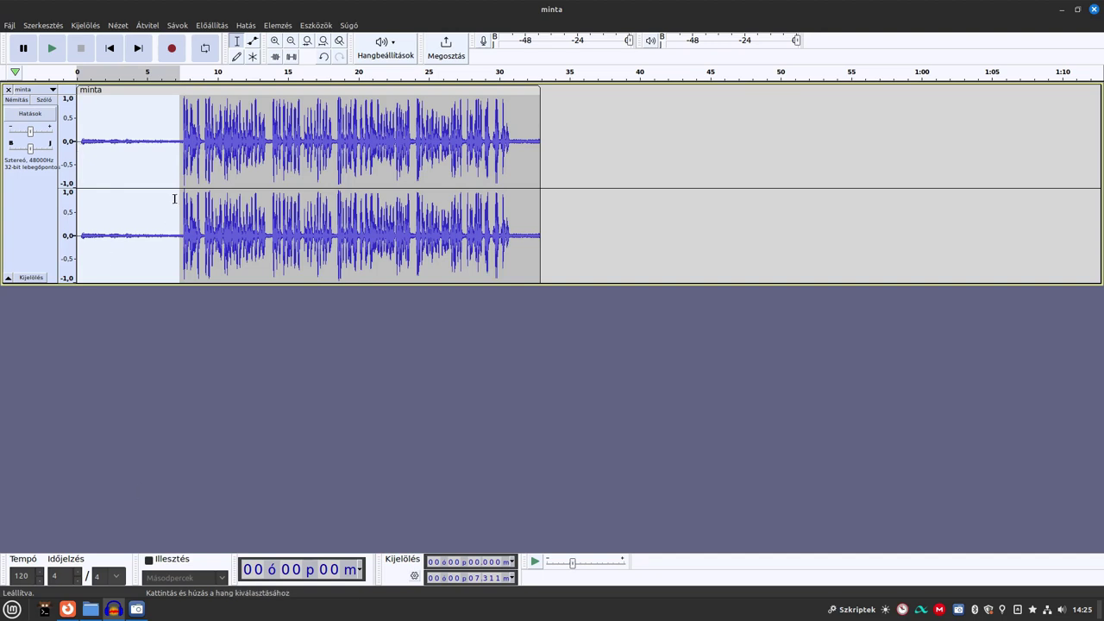
pyautogui.click(257, 25)
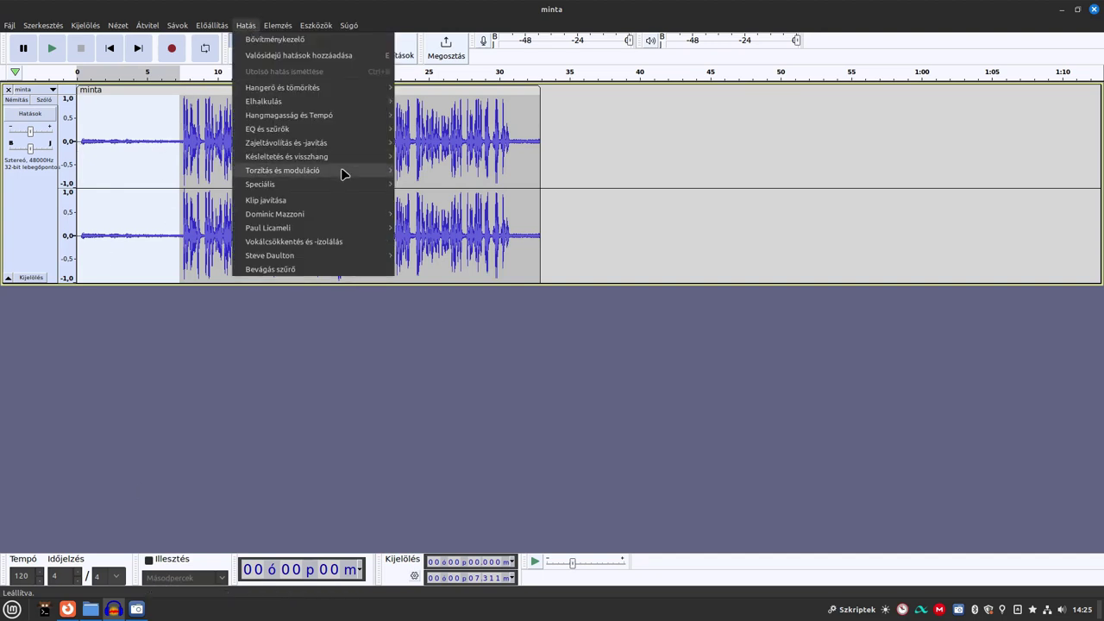
pyautogui.moveTo(311, 147)
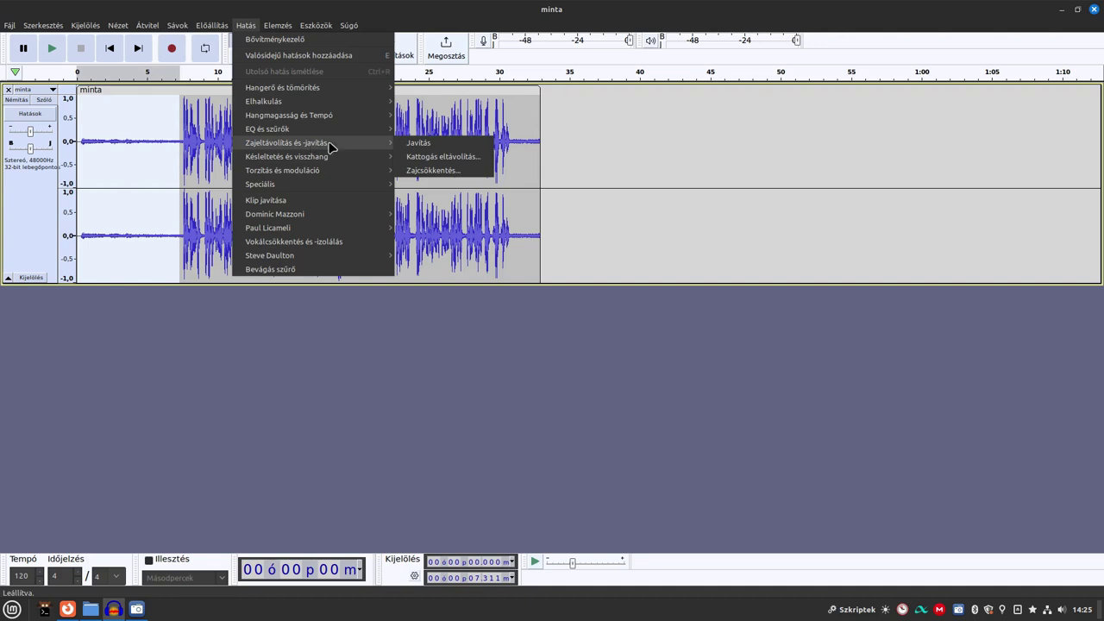
pyautogui.click(423, 169)
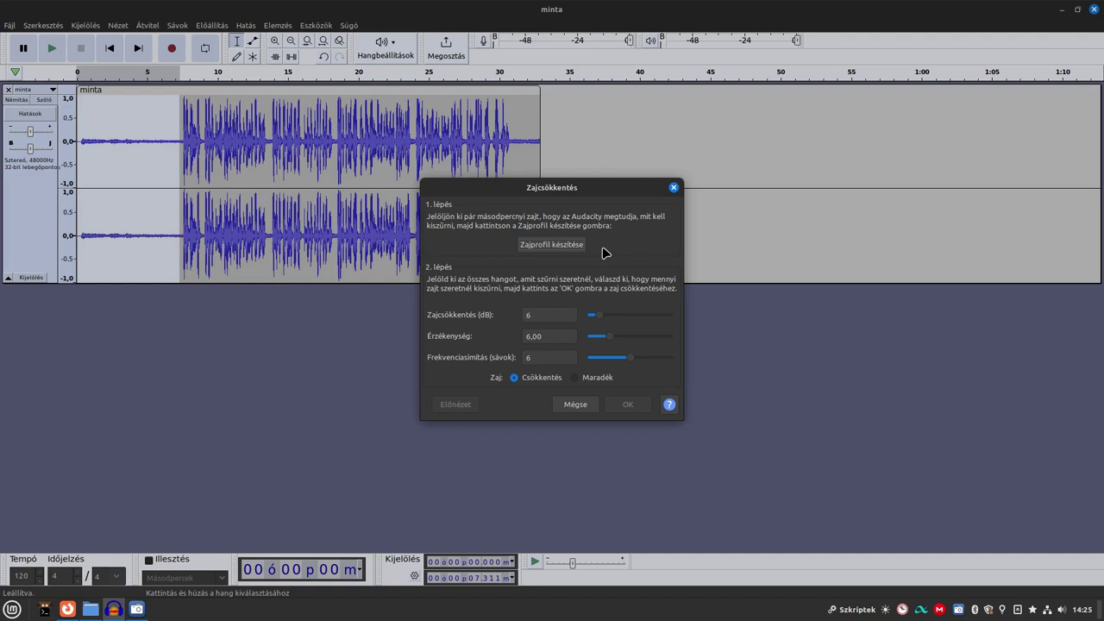
pyautogui.click(574, 243)
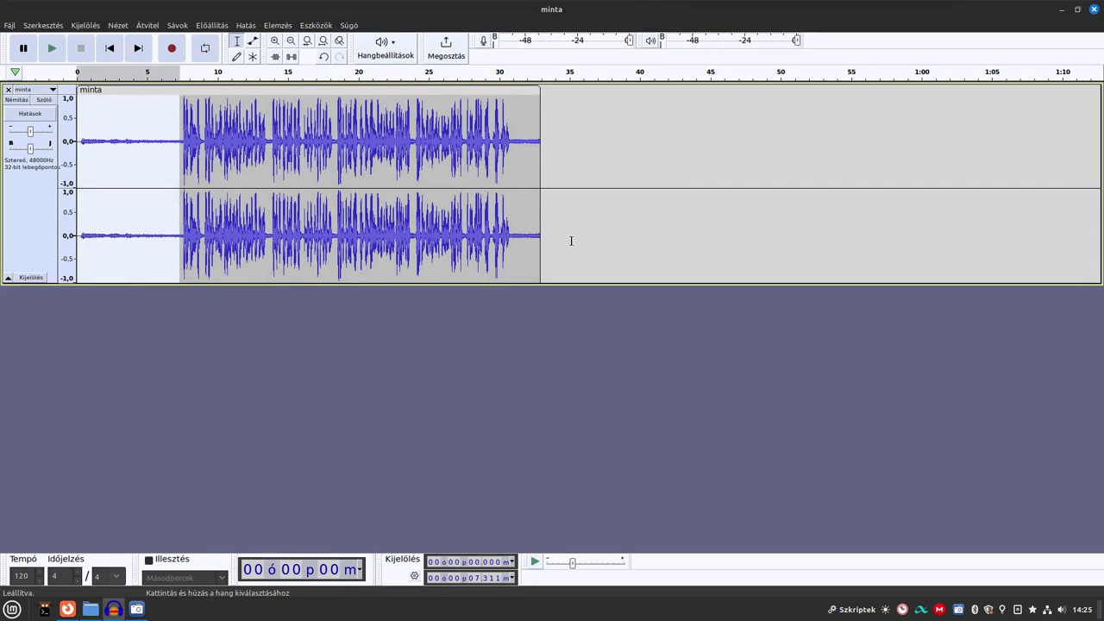
# - Apply noise reduction to the whole track with 6 dB reduction, sensitivity 6.00 and 6 frequency smoothing bands
pyautogui.hotkey('ctrl', 'a')
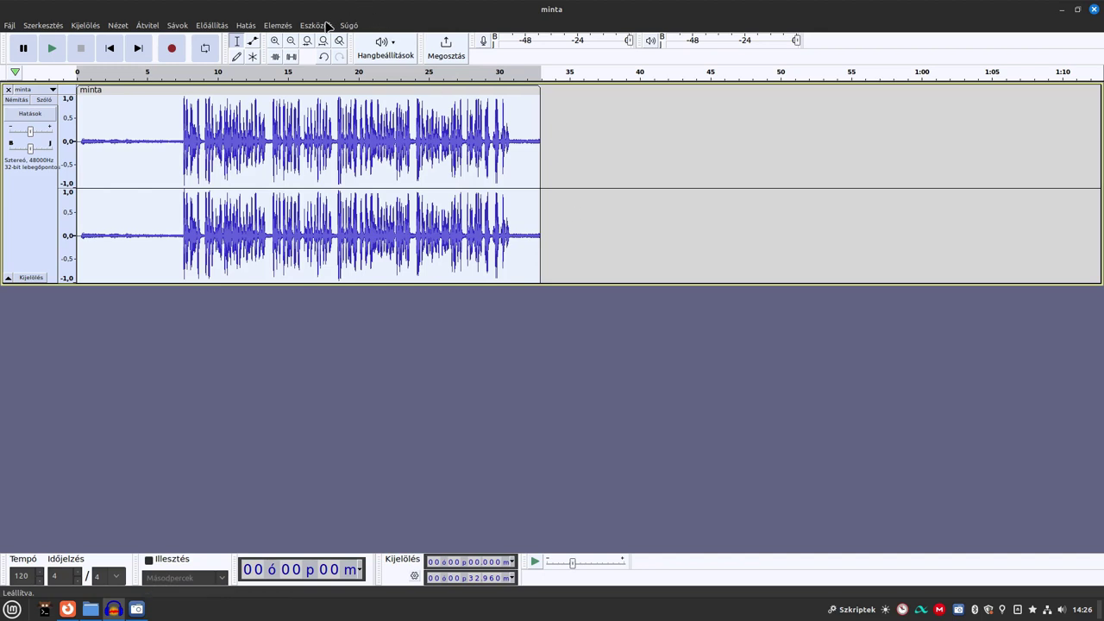
pyautogui.click(246, 26)
pyautogui.moveTo(393, 144)
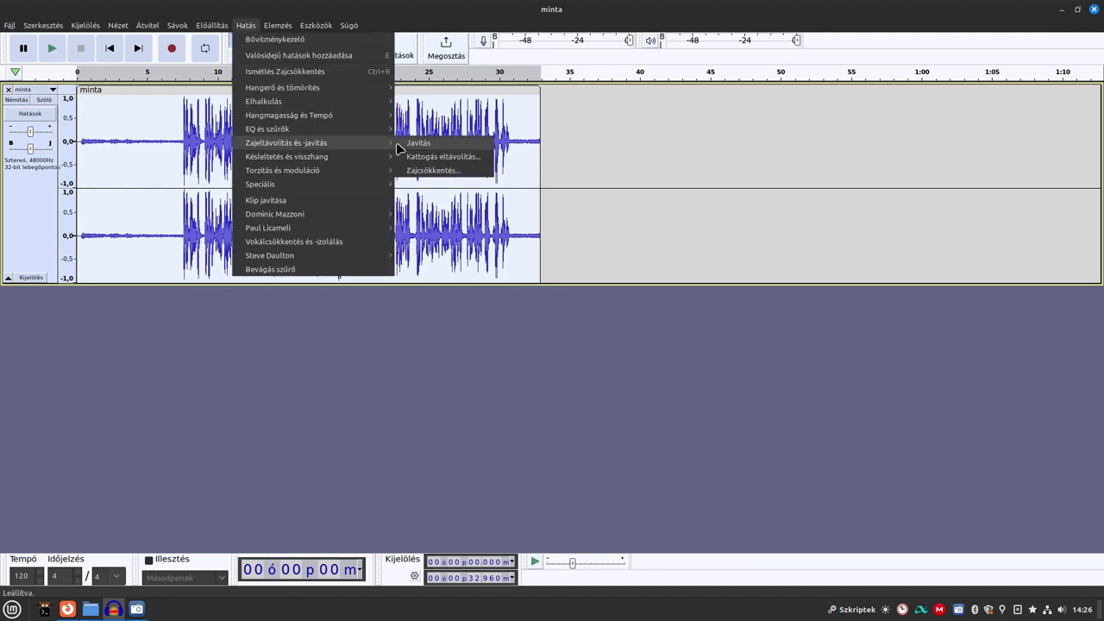
pyautogui.click(431, 170)
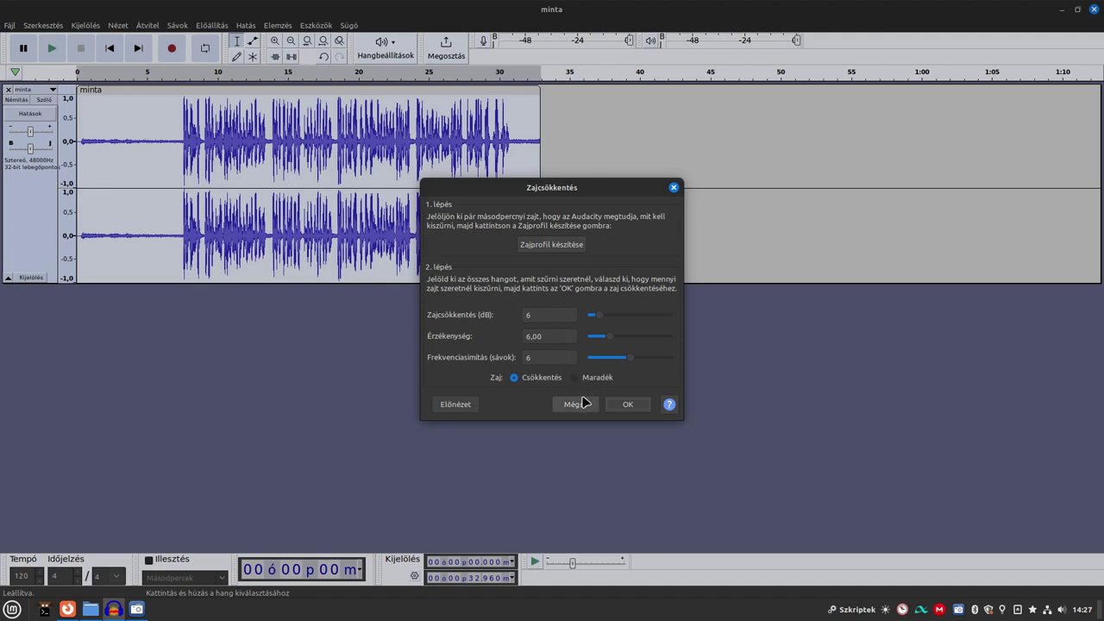
pyautogui.click(628, 404)
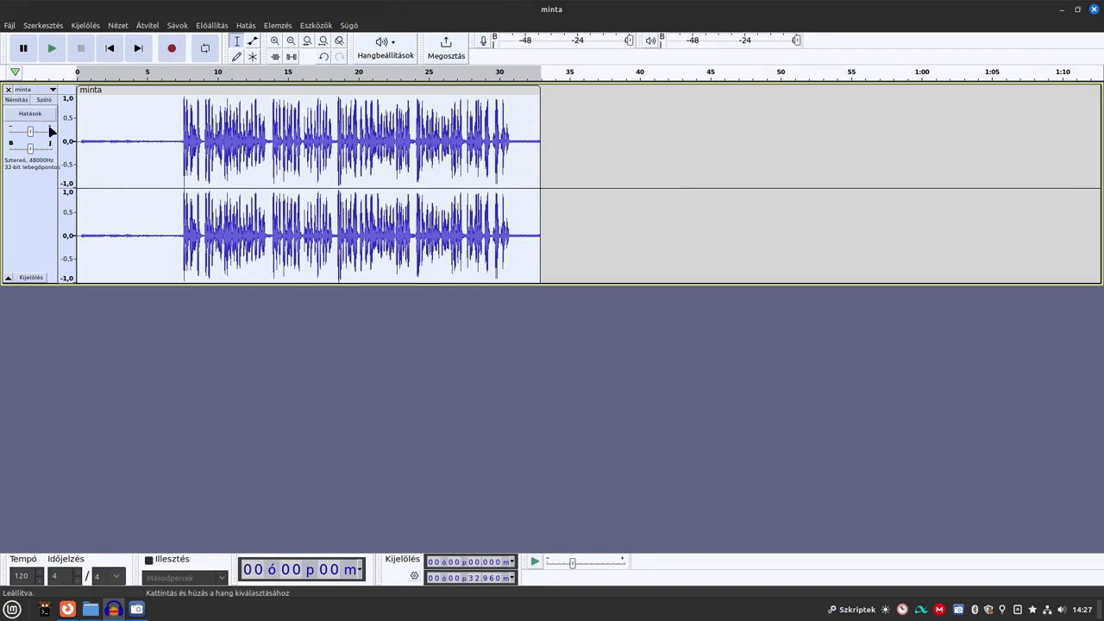
# - Apply noise reduction to the whole track again, with the reduction set to 10 dB and the sensitivity to 10.01
pyautogui.keyDown('ctrl'); pyautogui.scroll(2, 158, 156); pyautogui.keyUp('ctrl')
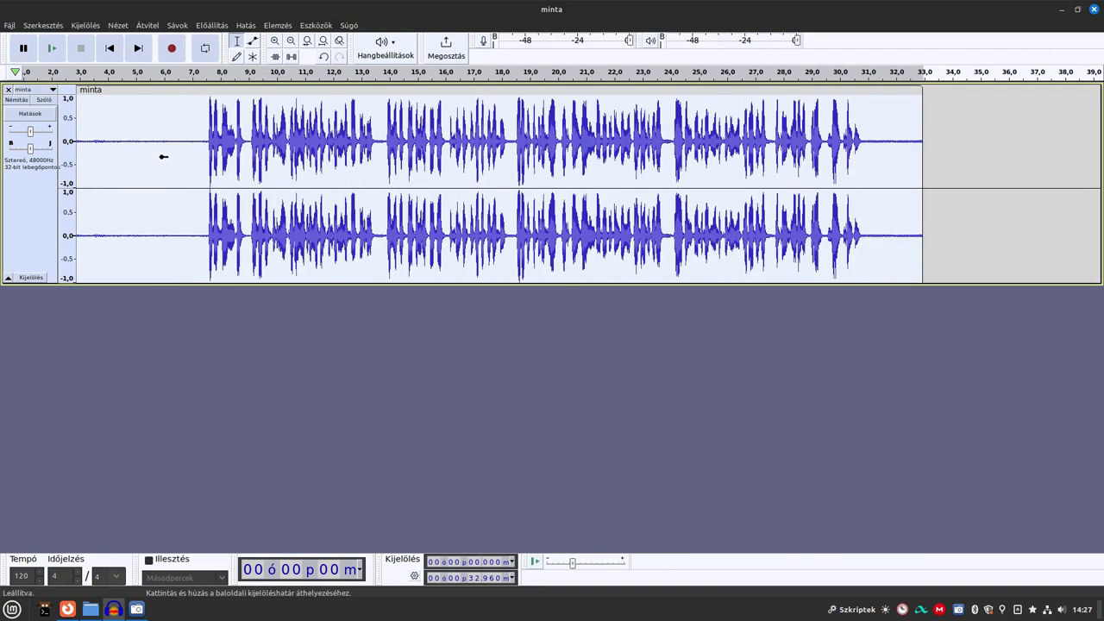
pyautogui.click(158, 155)
pyautogui.press('Home')
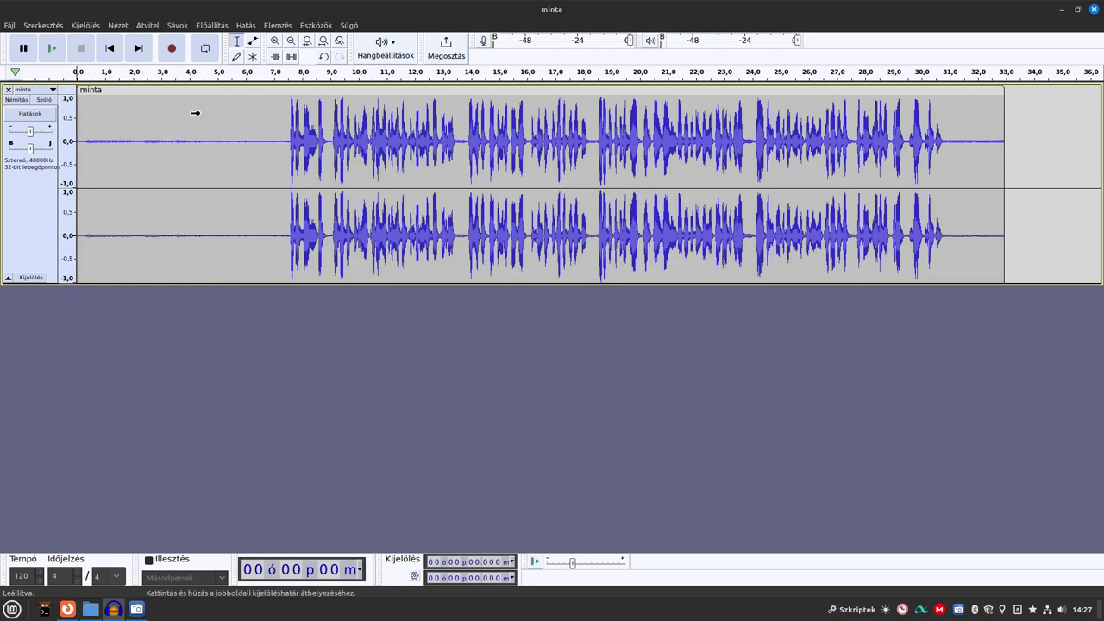
pyautogui.hotkey('ctrl', 'a')
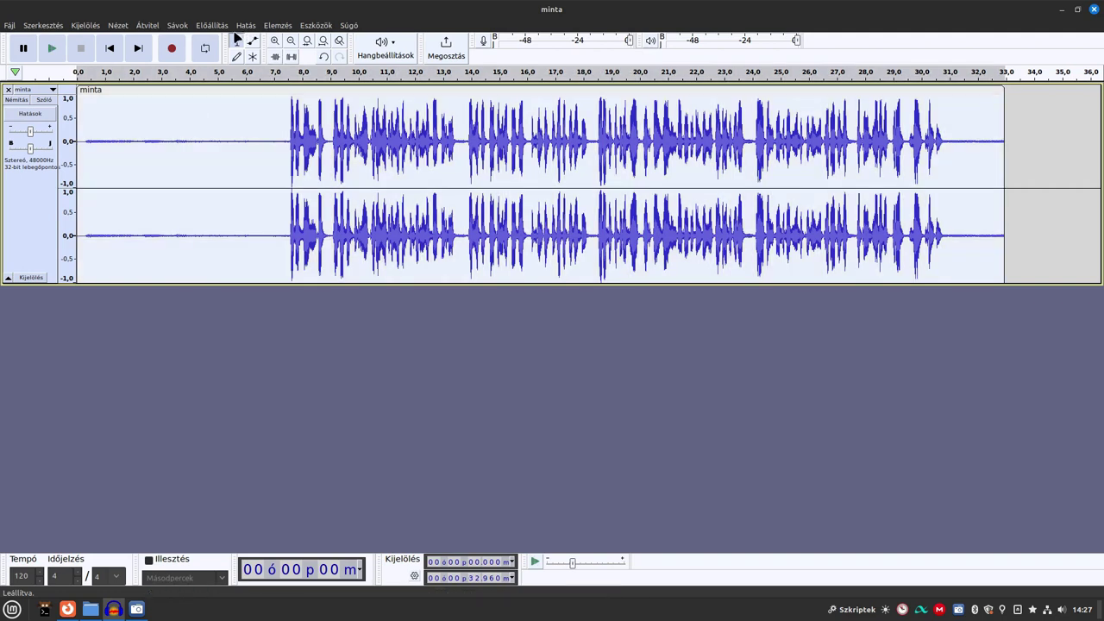
pyautogui.click(246, 26)
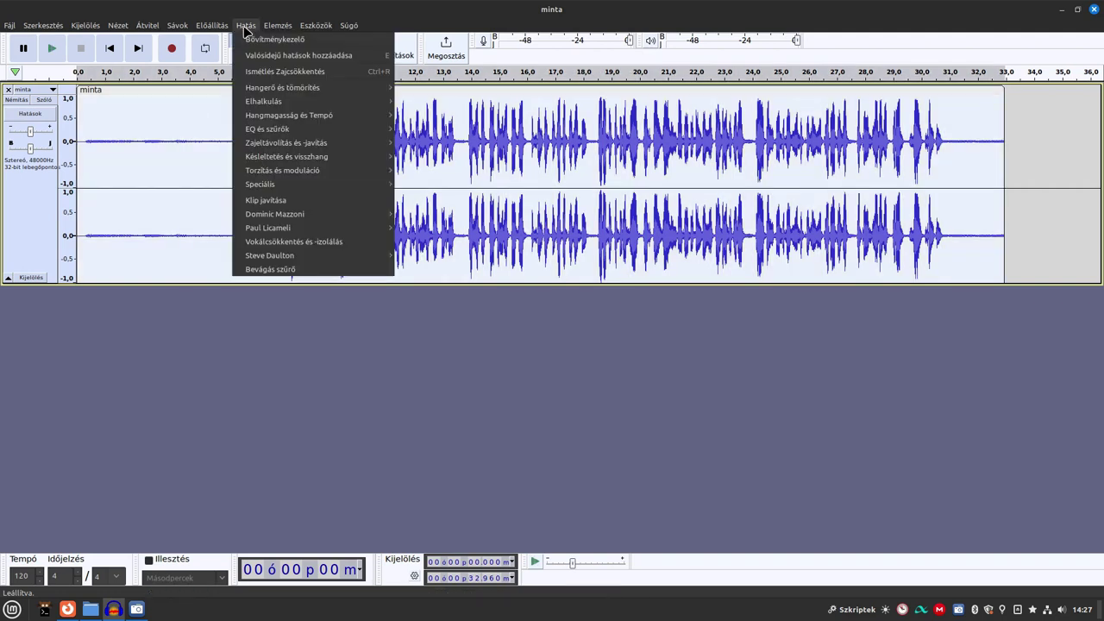
pyautogui.moveTo(384, 142)
pyautogui.click(428, 171)
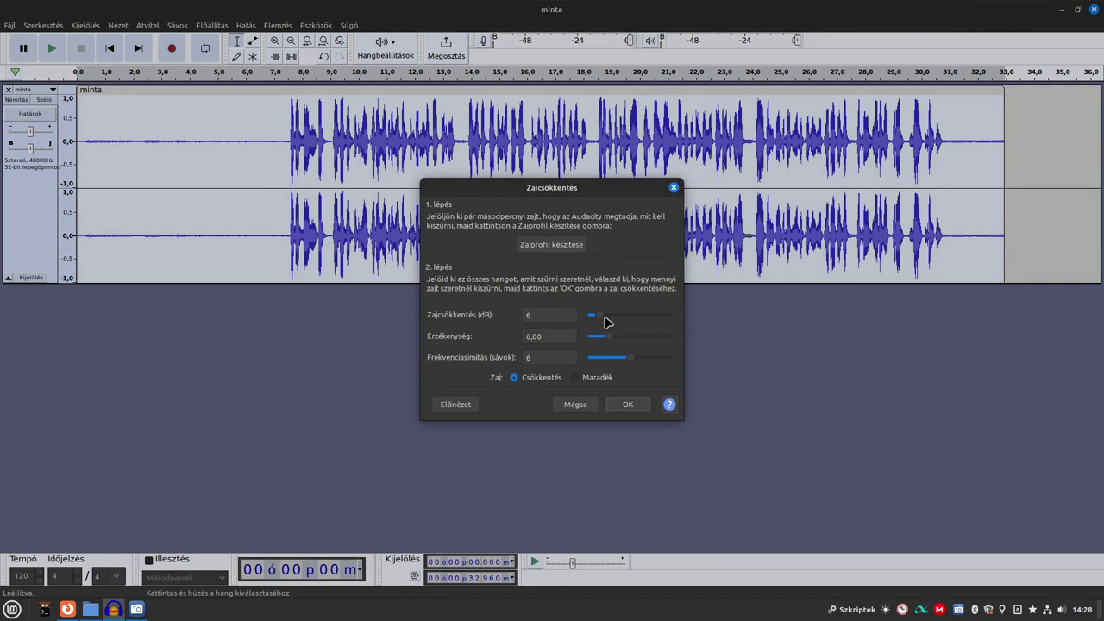
pyautogui.moveTo(602, 320); pyautogui.dragTo(608, 321)
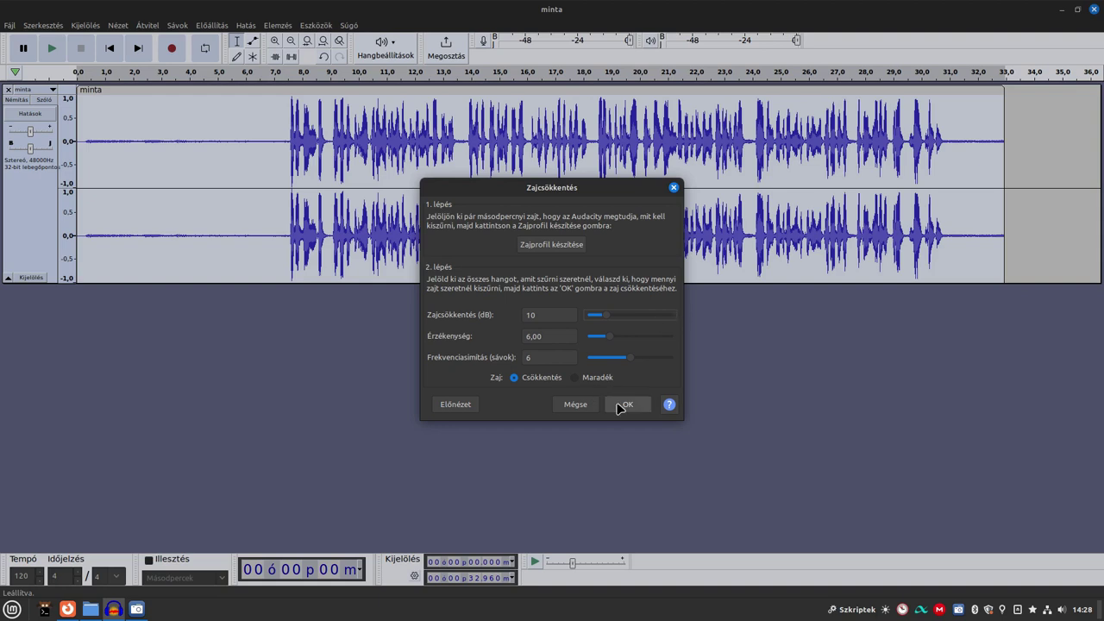
pyautogui.click(608, 339)
pyautogui.moveTo(608, 341); pyautogui.dragTo(622, 342)
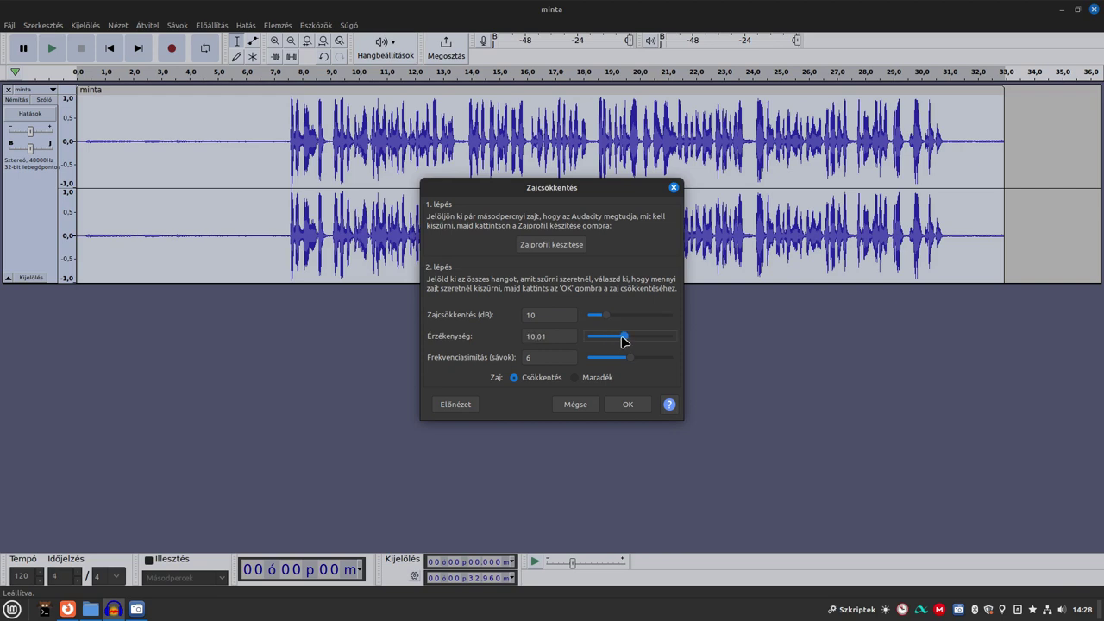
pyautogui.click(630, 409)
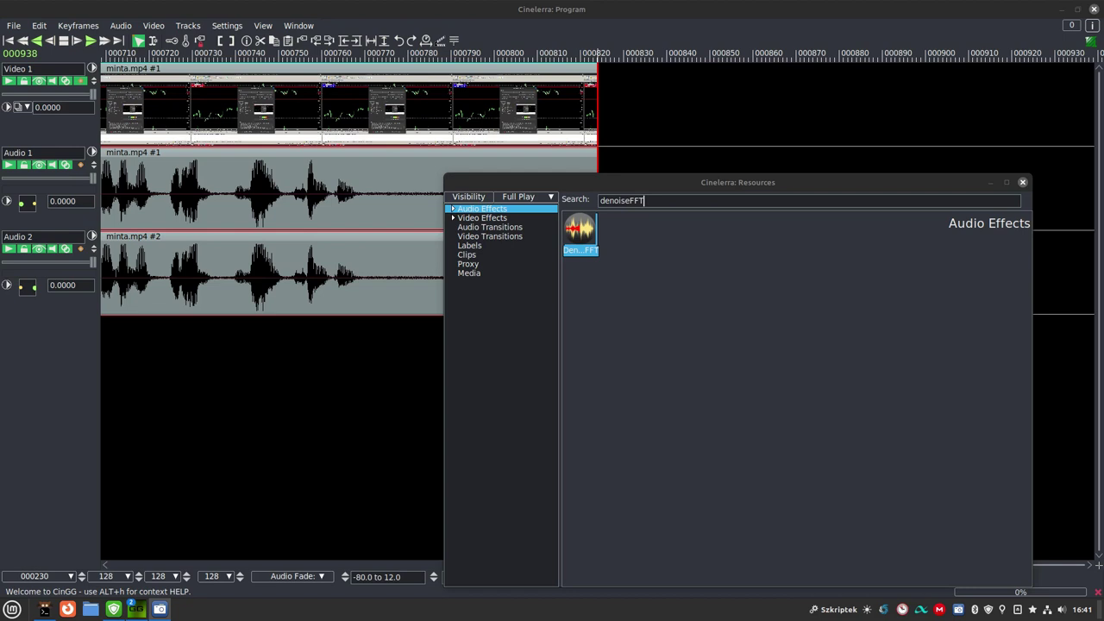
# - In Cinelerra, place the insertion point at frame 10 and add the DenoiseFFT effect to the Audio 1 and Audio 2 tracks
pyautogui.click(535, 162)
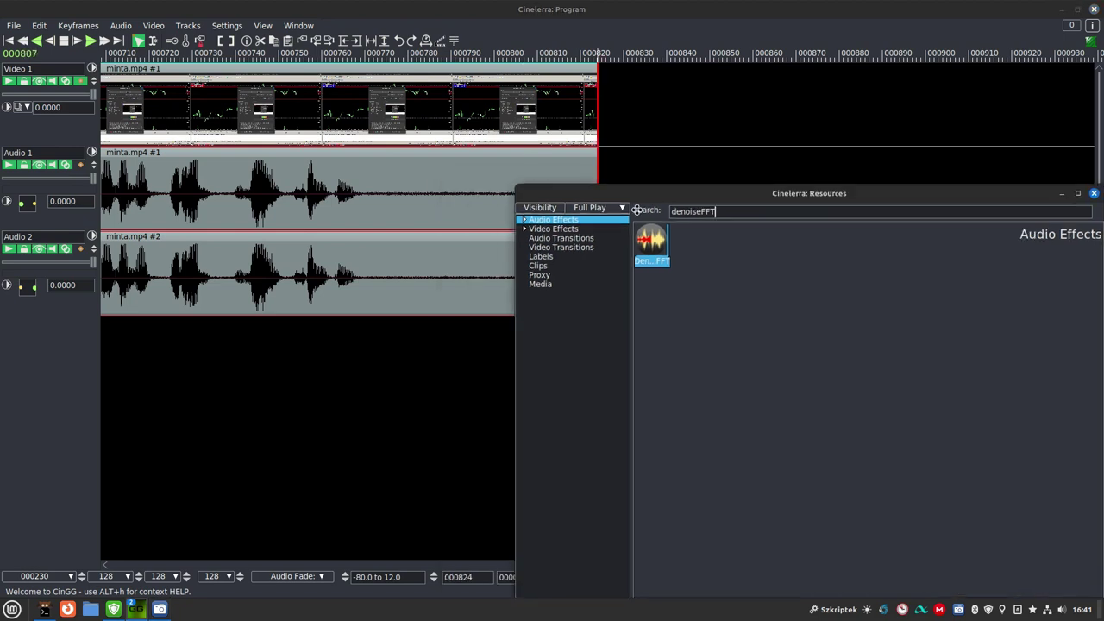
pyautogui.click(499, 253)
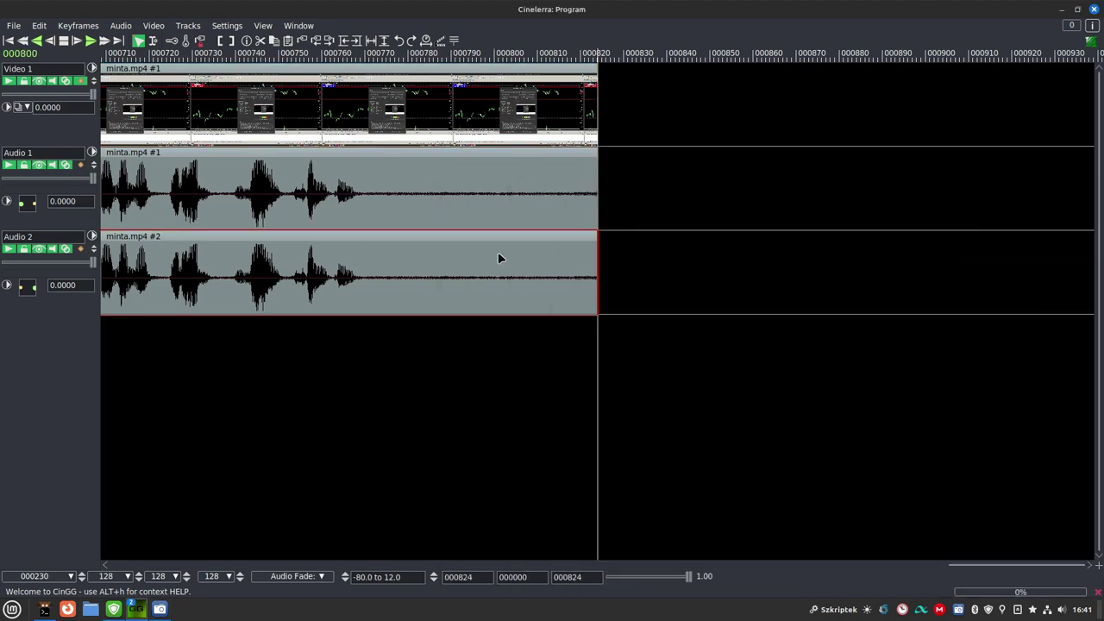
pyautogui.press('Home')
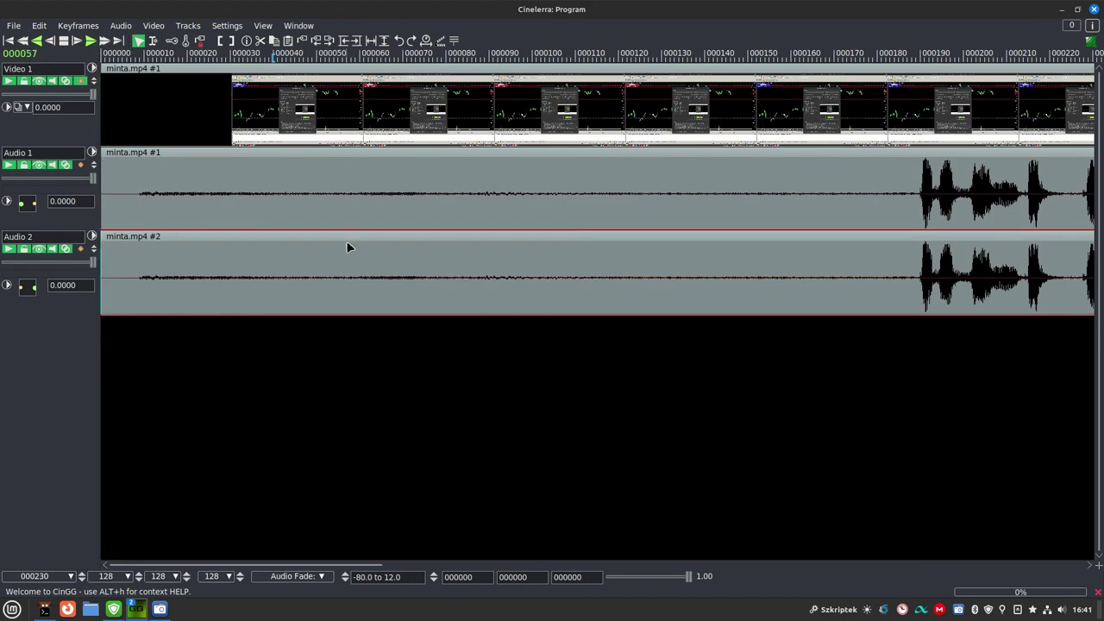
pyautogui.click(147, 65)
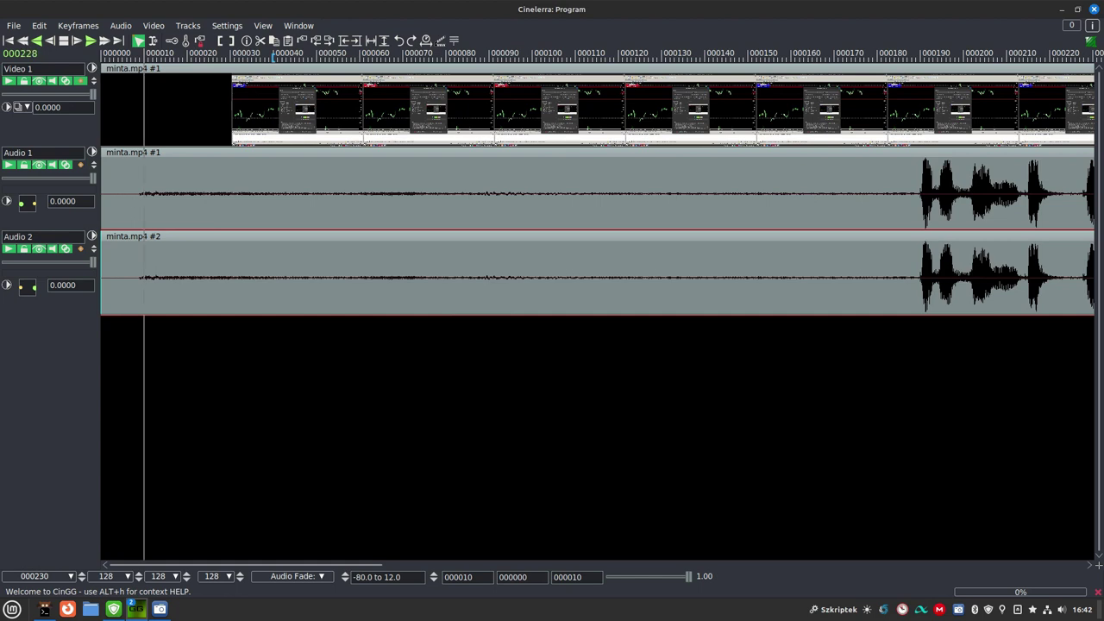
pyautogui.moveTo(795, 276); pyautogui.dragTo(320, 178)
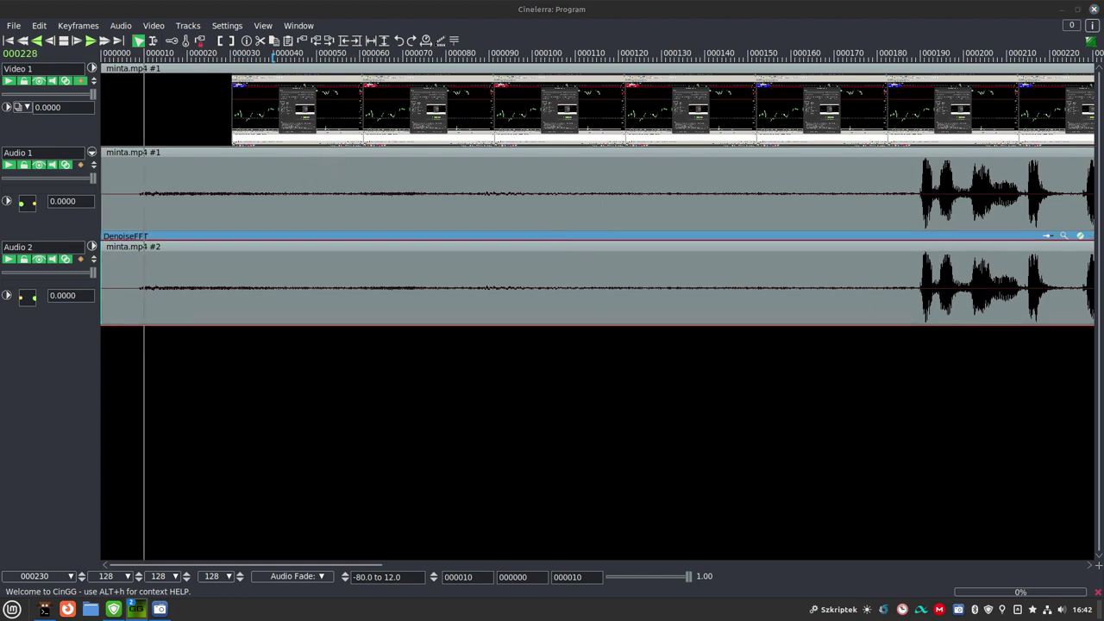
pyautogui.moveTo(888, 374); pyautogui.dragTo(750, 300)
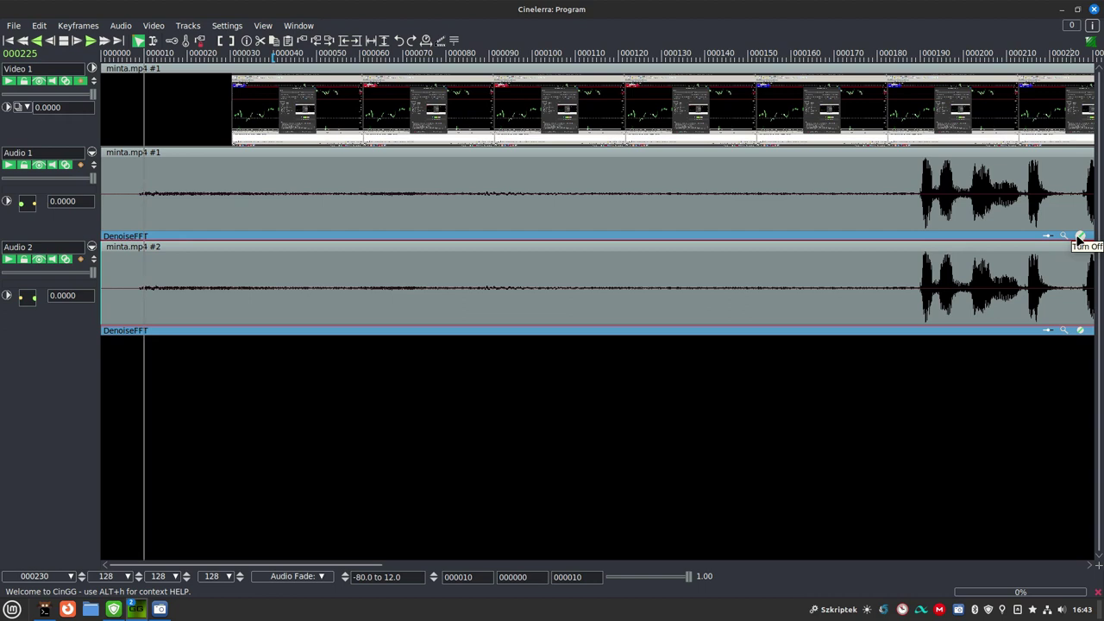
# - Review the DenoiseFFT settings of Audio 1, including the choices for the number of reference samples, and close them
pyautogui.click(1063, 235)
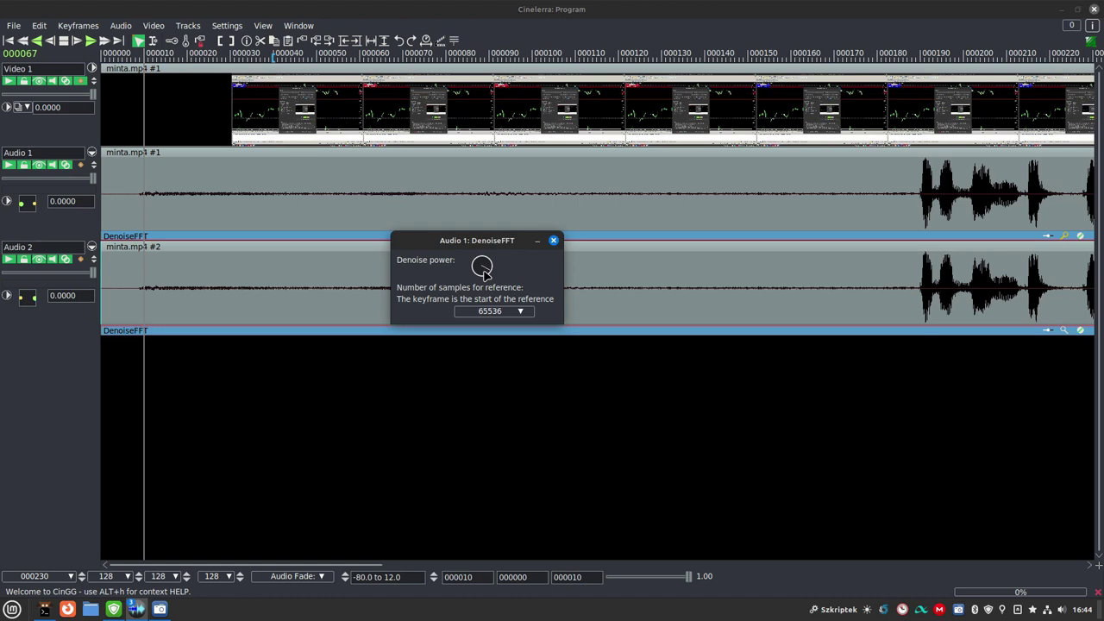
pyautogui.click(144, 67)
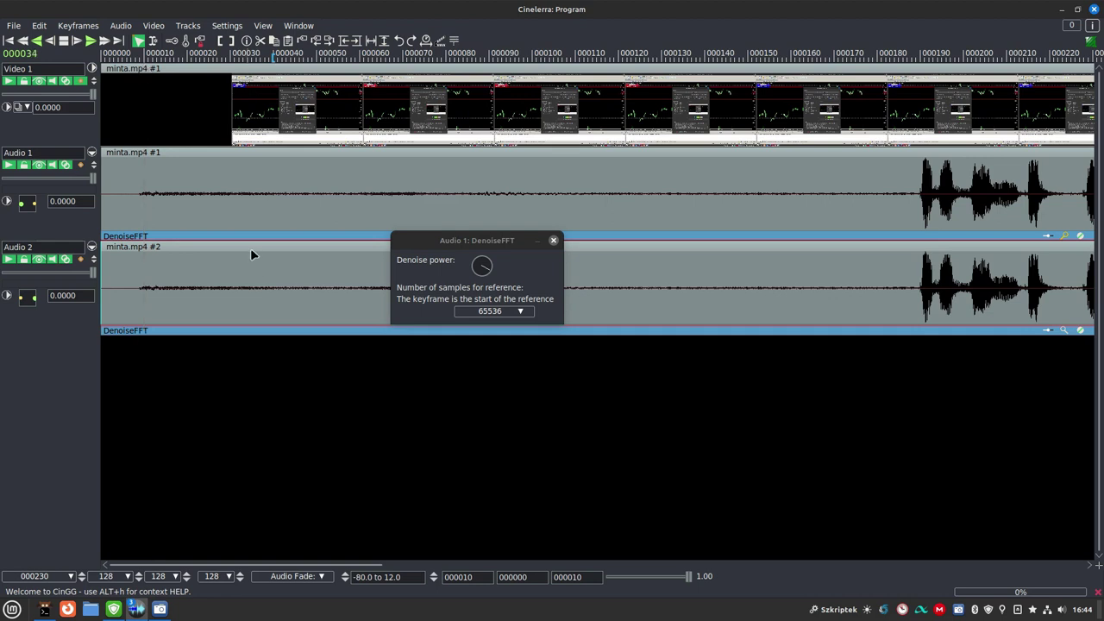
pyautogui.click(506, 311)
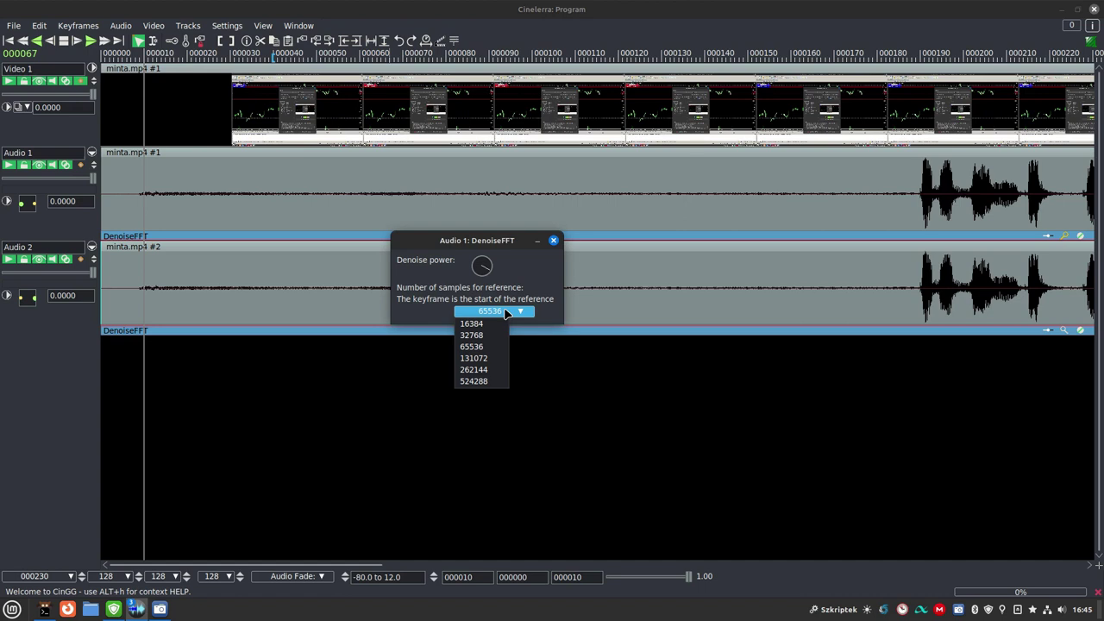
pyautogui.click(506, 312)
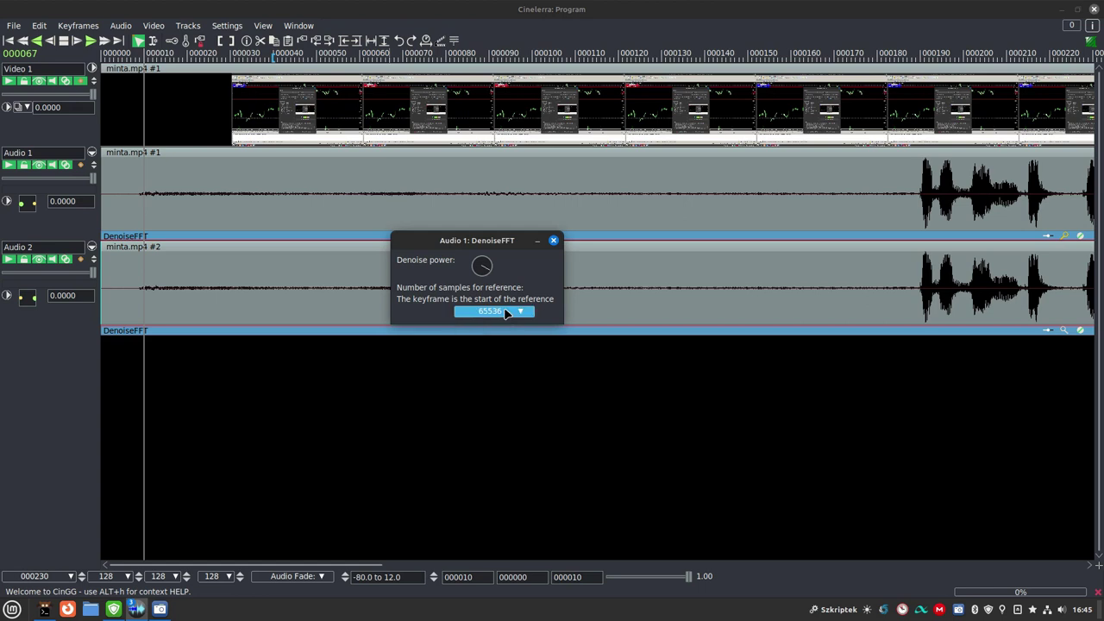
pyautogui.click(554, 240)
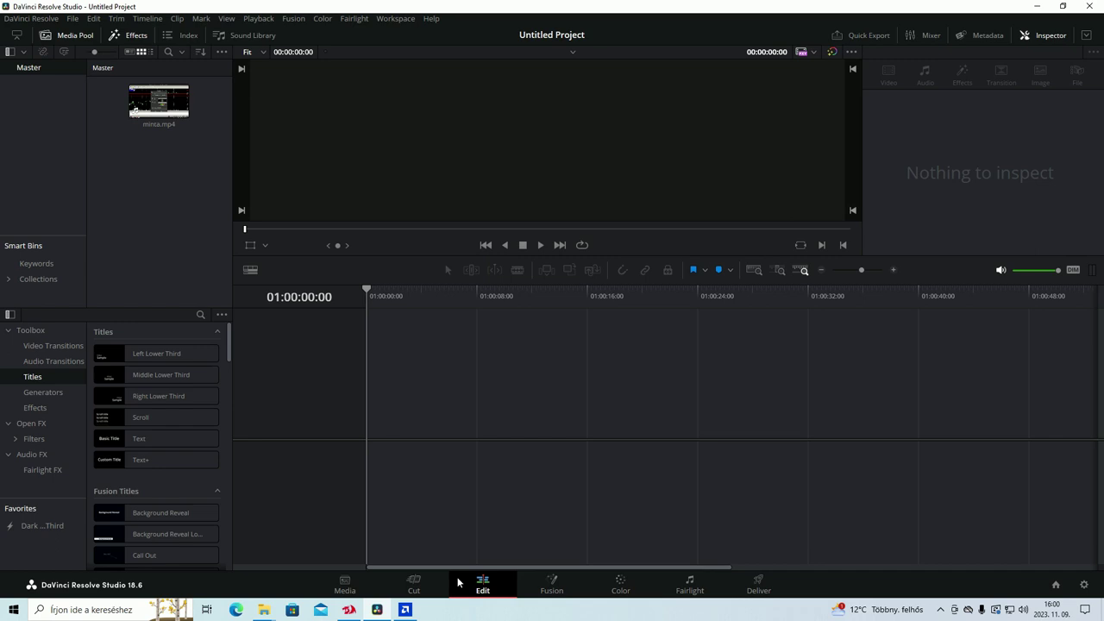
# - In DaVinci Resolve, place minta.mp4 on a new timeline and add the Fairlight Noise Reduction effect to its audio
pyautogui.moveTo(159, 101); pyautogui.dragTo(363, 424)
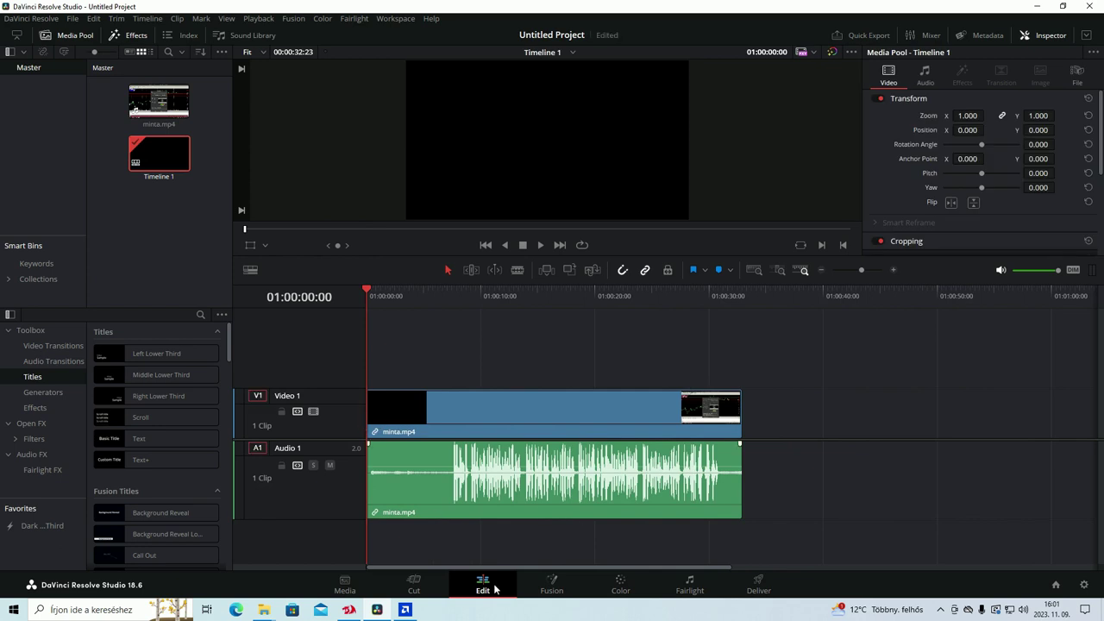
pyautogui.click(686, 588)
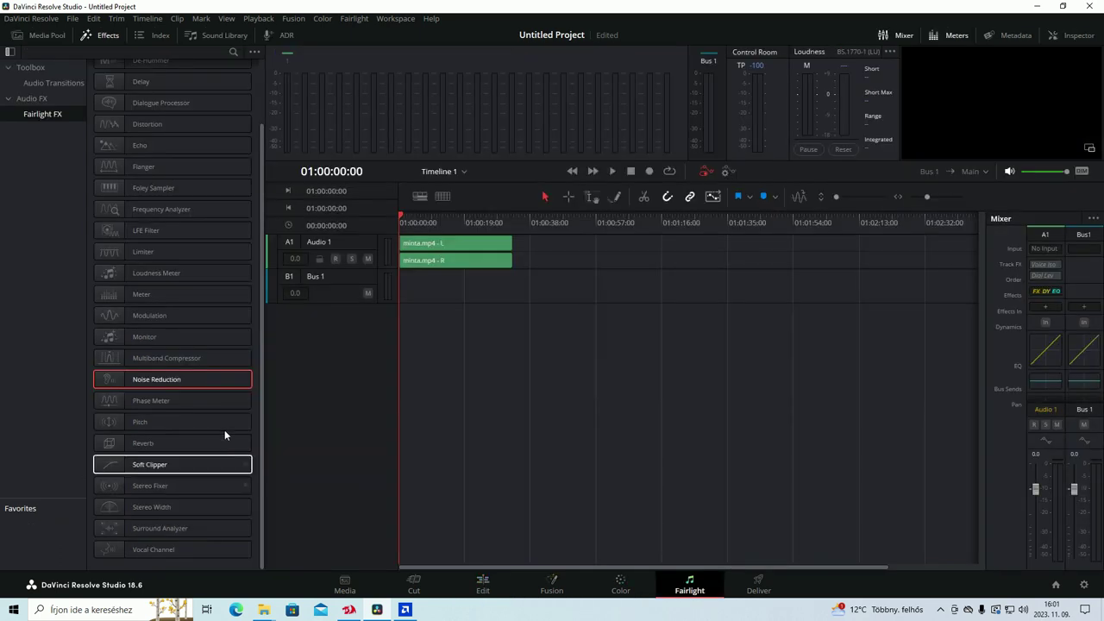
pyautogui.moveTo(173, 380); pyautogui.dragTo(517, 248)
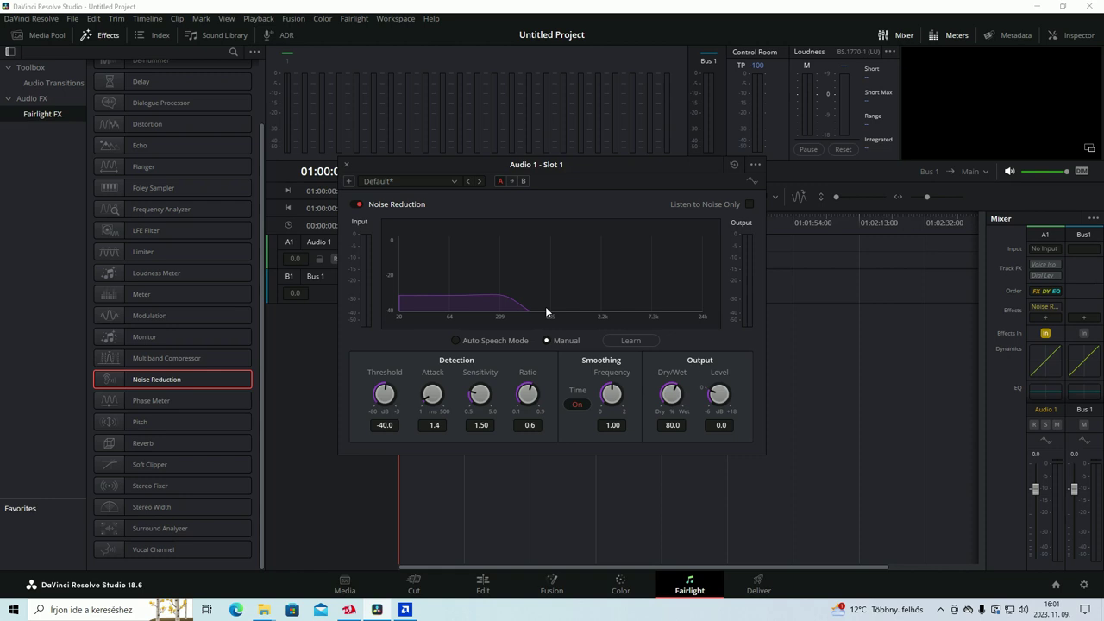
# - Let the Noise Reduction effect on Audio 1 learn the noise by playing the timeline's opening up to 01:00:00:23
pyautogui.click(621, 343)
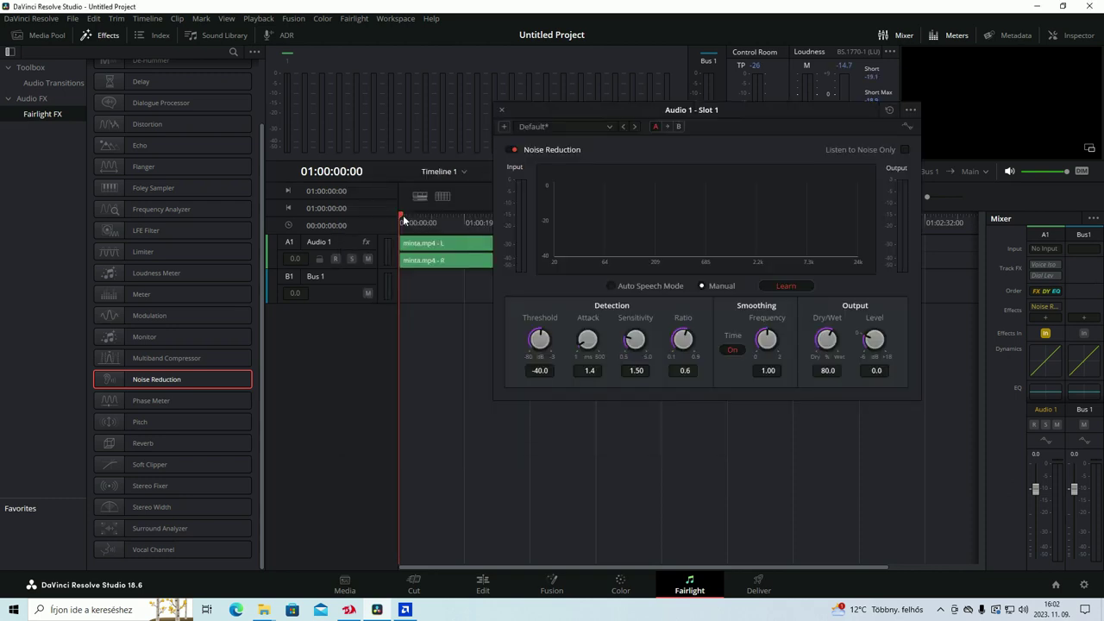
pyautogui.press('space')
pyautogui.press('space')
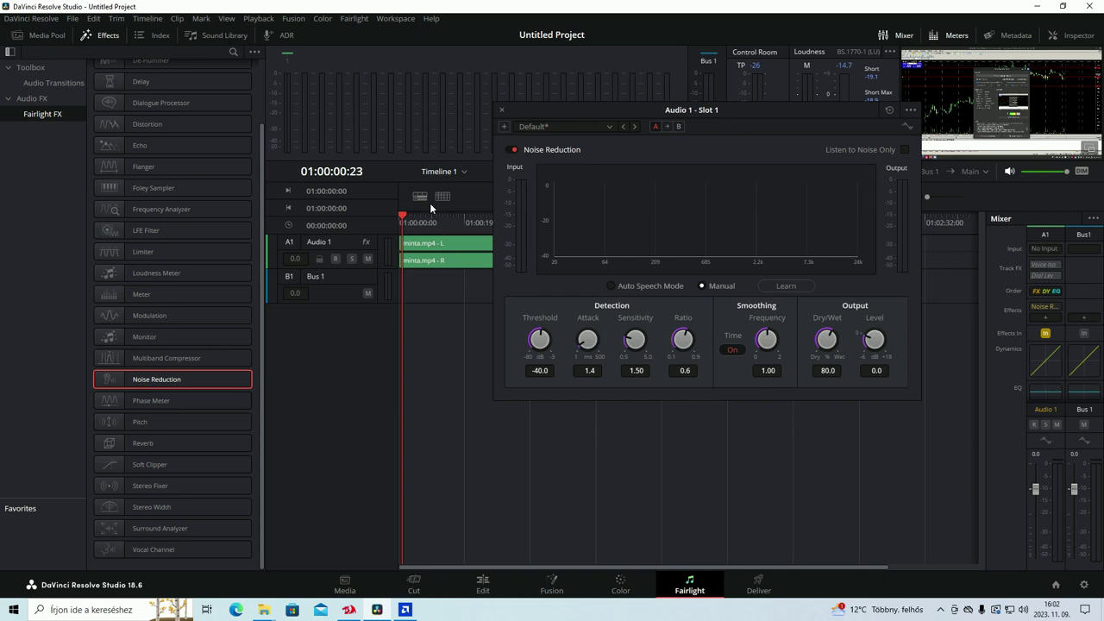
pyautogui.click(787, 286)
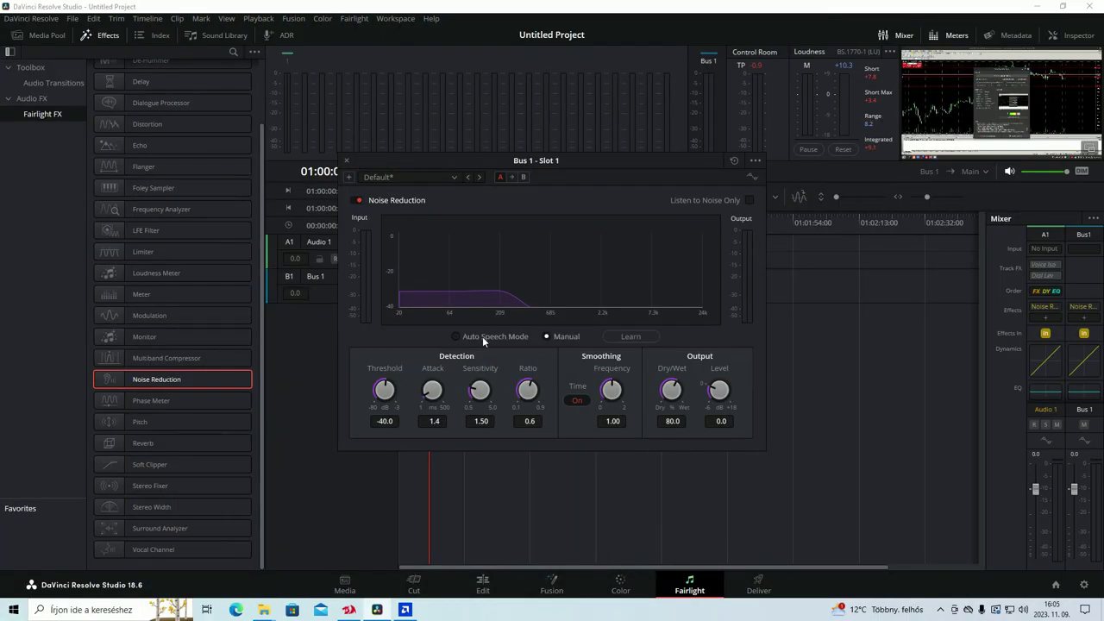
# - Set the Noise Reduction effect on Bus 1 to Auto Speech Mode
pyautogui.click(482, 336)
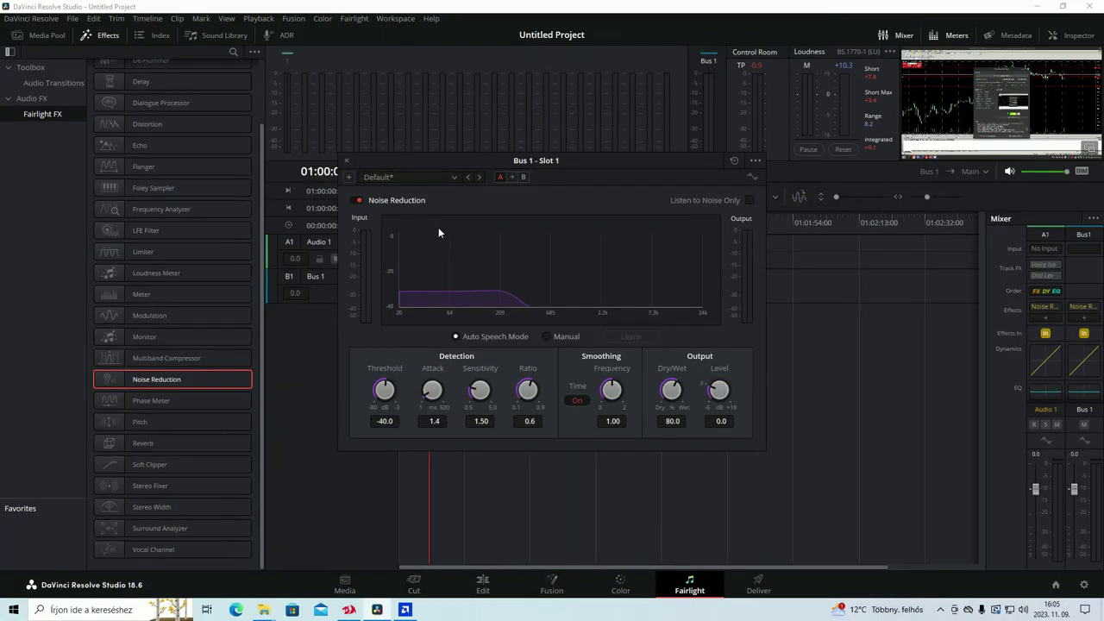